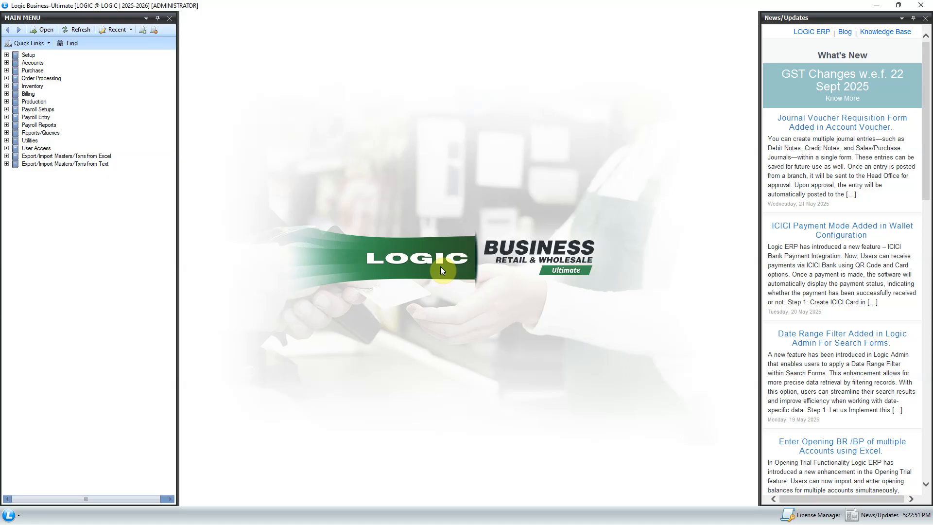
Open the Finished Item Details form from the item setup section.
click(24, 55)
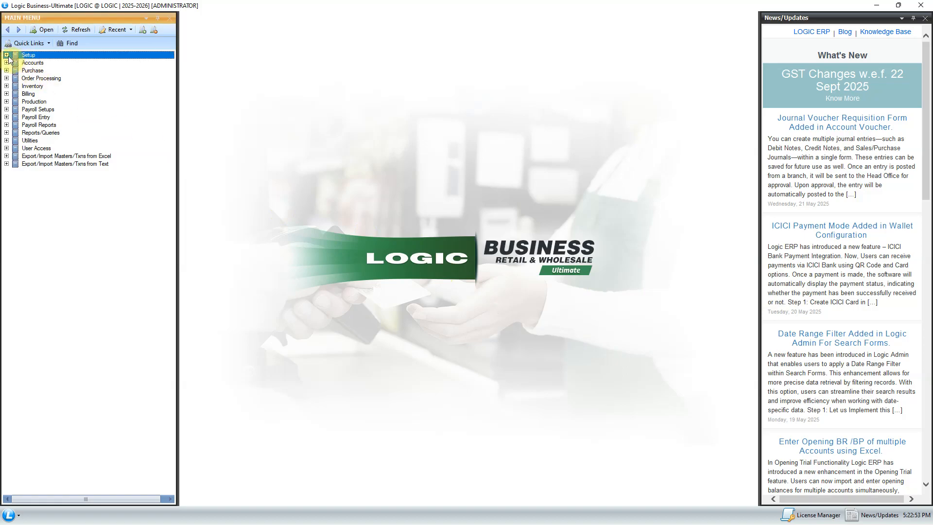
click(6, 55)
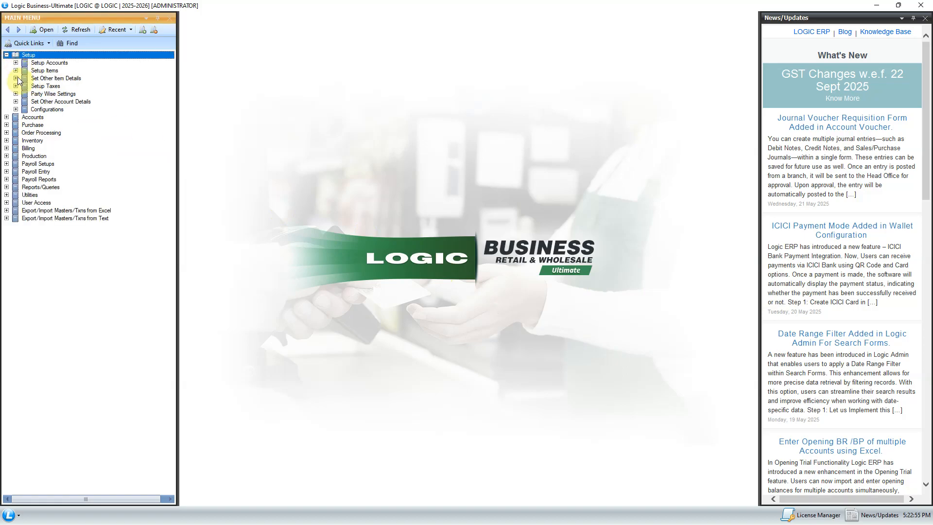
click(15, 78)
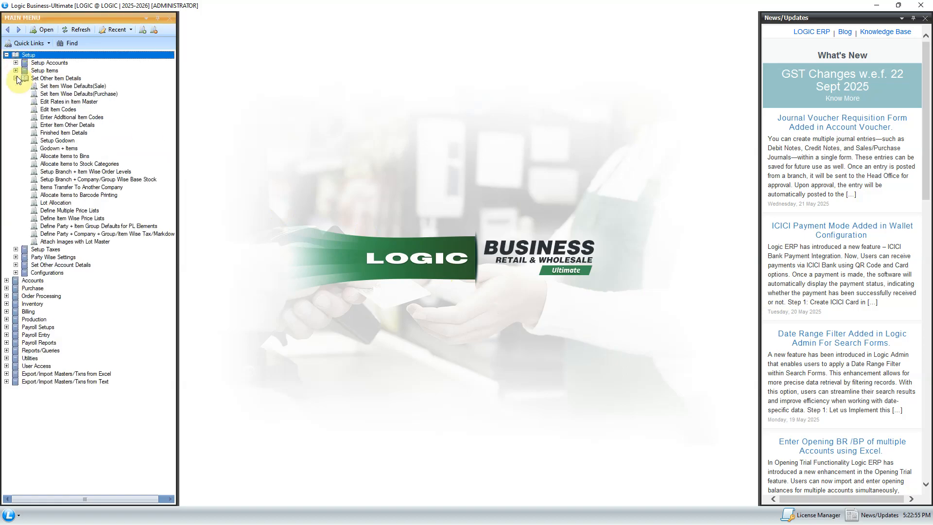
click(73, 133)
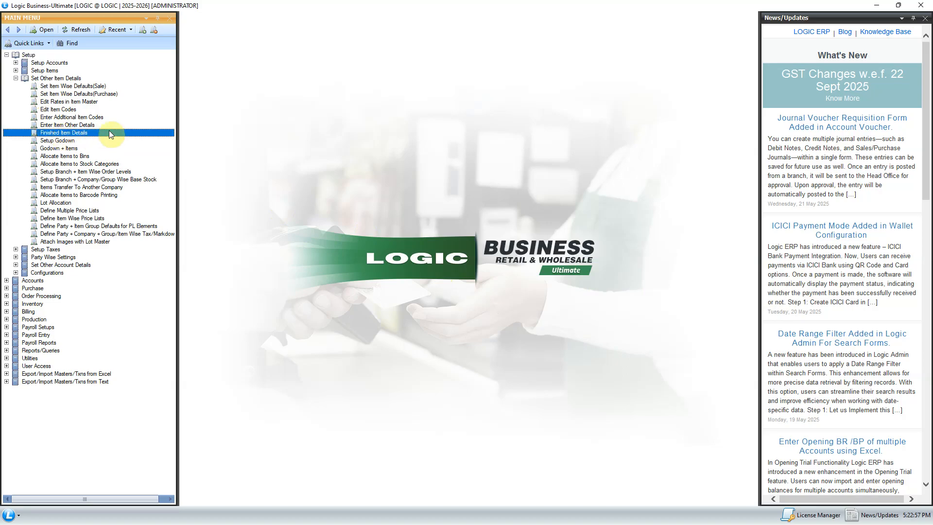
double_click(109, 132)
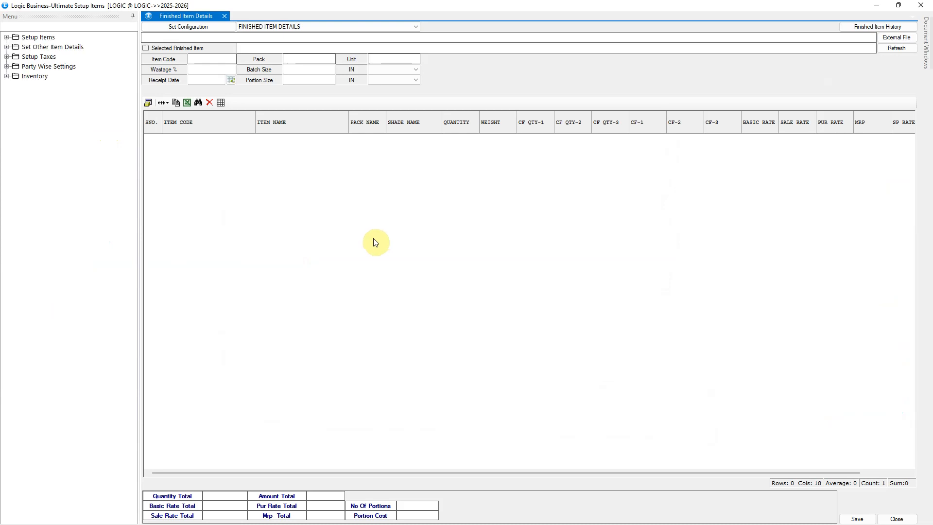
Search the items for %KURTA and load ETHNIC EMBLISHED KURTA SET in size S as the finished item.
click(159, 49)
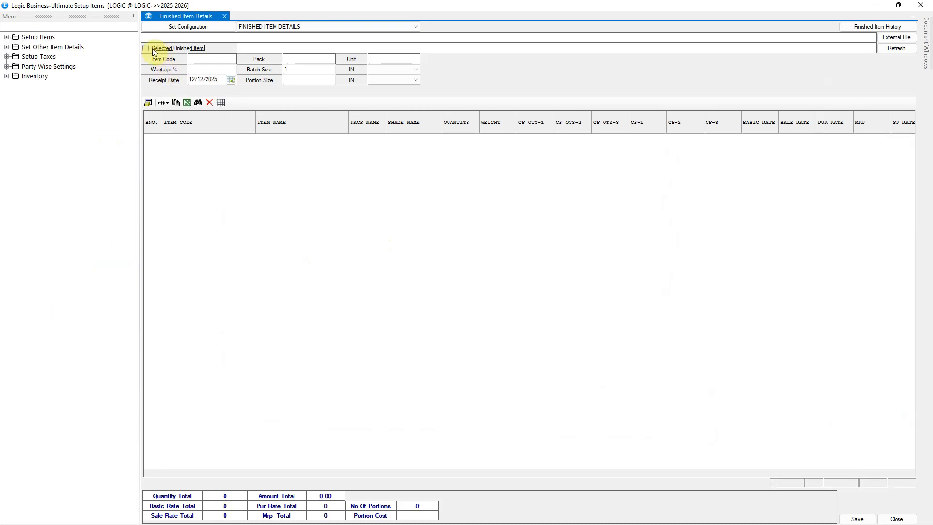
text(%KURTA)
click(604, 217)
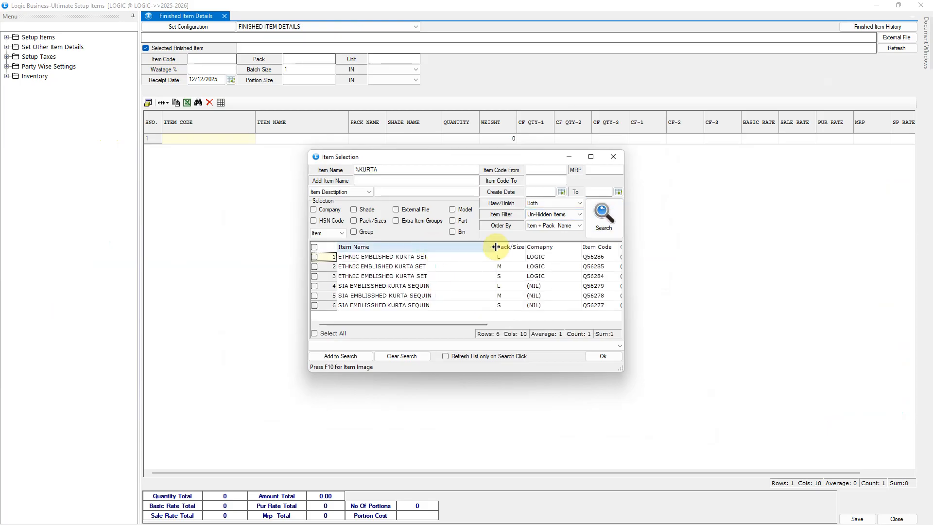
click(314, 276)
click(589, 355)
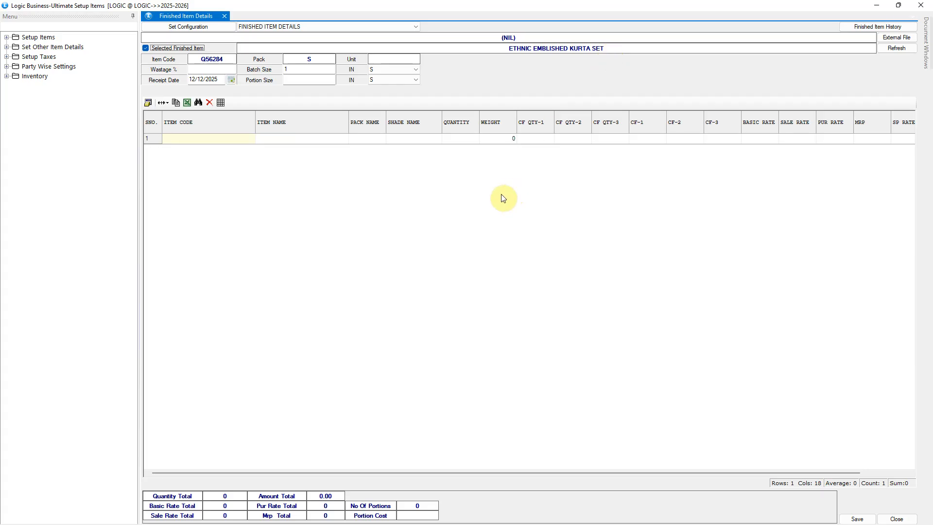
Add SIA EMBLISSHED KURTA SEQUIN in size S as the first component with quantity 1.
click(276, 141)
text(SIA)
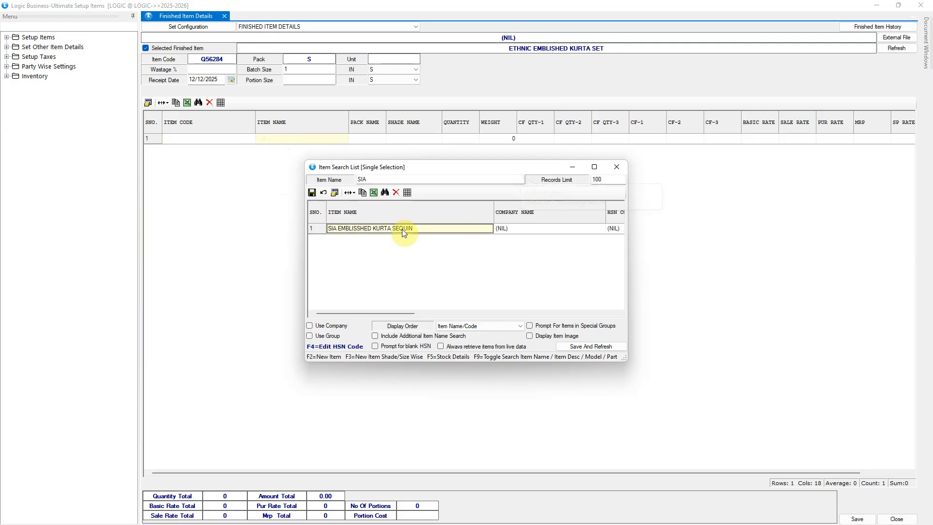
double_click(403, 229)
key(Return)
text(1)
key(Return)
key(Return)
key(Return)
key(Return)
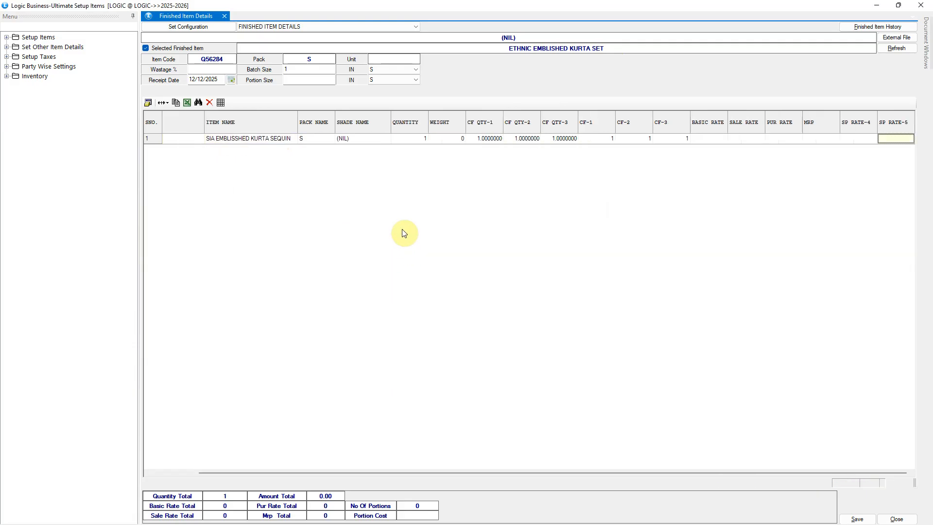
Add LACED PEARL ETHNIC PANTS in size S as the second component with quantity 1.
key(Left)
key(Return)
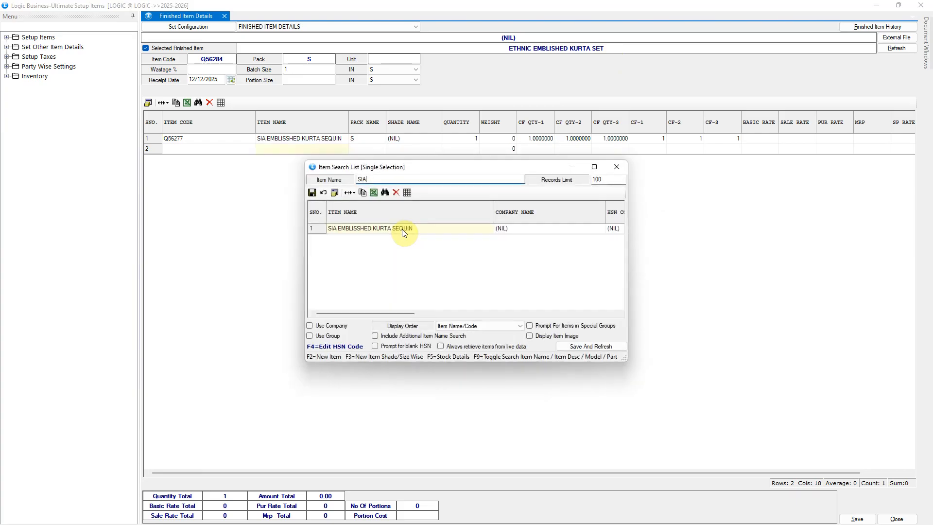
key(BackSpace)
key(BackSpace)
key(BackSpace)
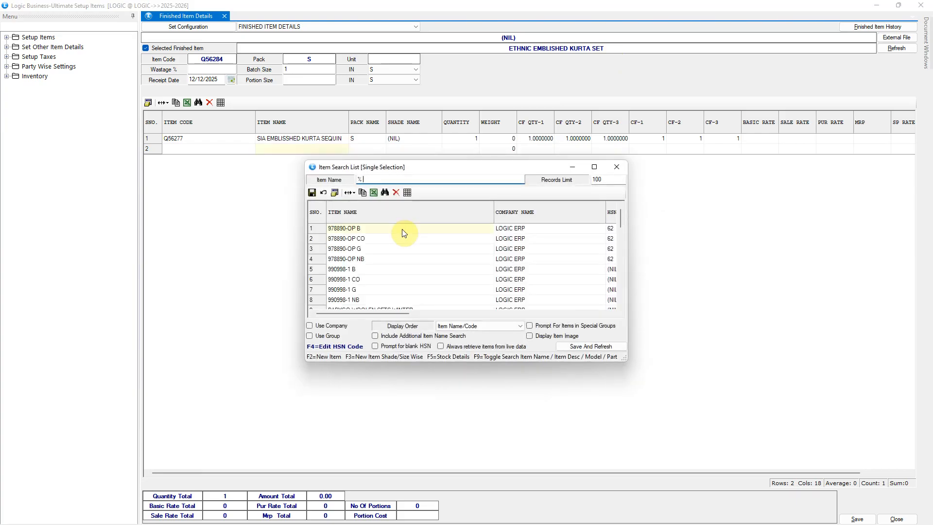
text(PANTS)
double_click(403, 228)
key(Return)
key(Return)
key(Return)
key(Return)
key(Return)
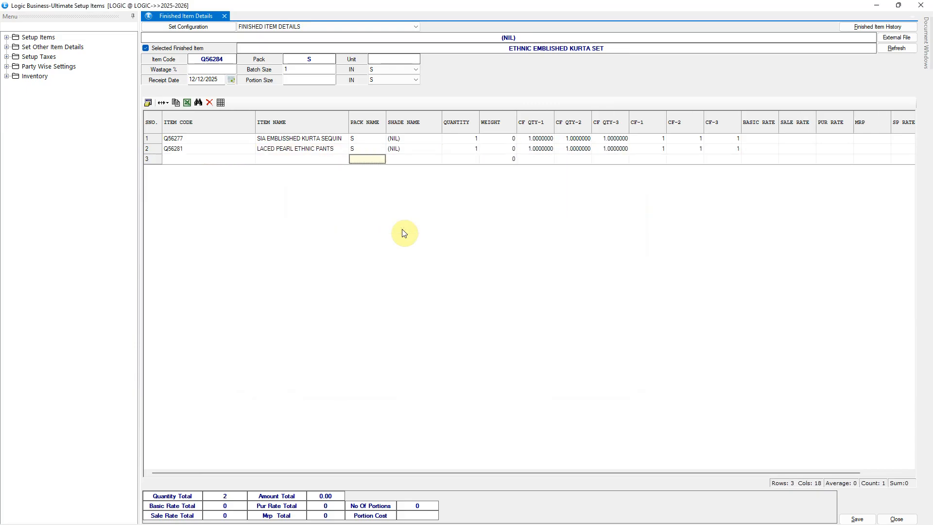
Add COLORCLOCKED DUPPATTA in size FS as the third component with quantity 1.
key(Left)
key(Return)
key(BackSpace)
key(BackSpace)
key(BackSpace)
key(BackSpace)
key(BackSpace)
key(BackSpace)
key(BackSpace)
text(%D)
double_click(415, 269)
key(Return)
key(Return)
key(Return)
key(Left)
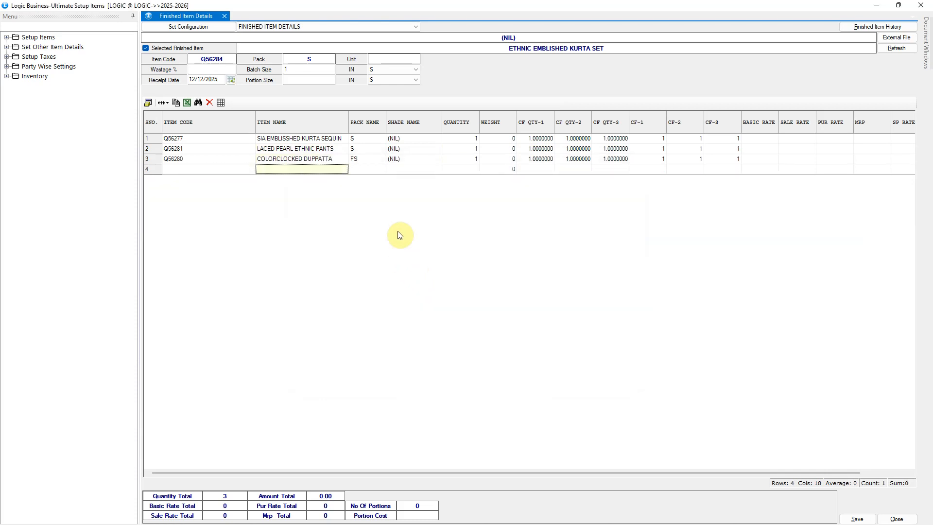
Check the component quantities and save the finished item details of the size S kurta set.
click(373, 170)
click(467, 150)
click(469, 159)
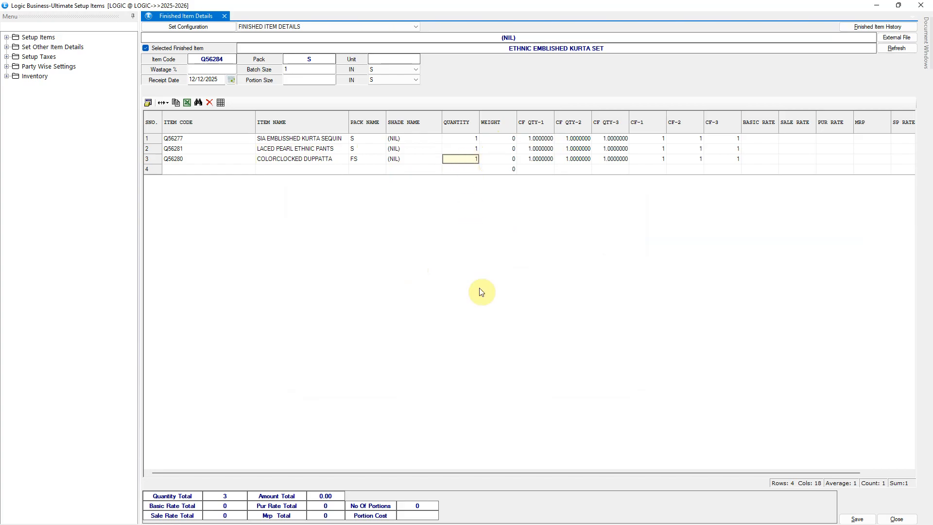
click(848, 519)
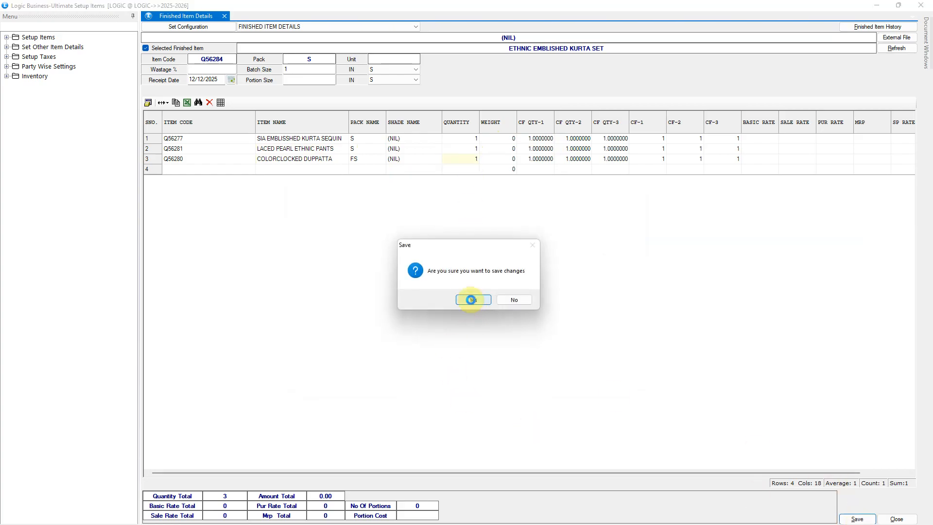
click(470, 300)
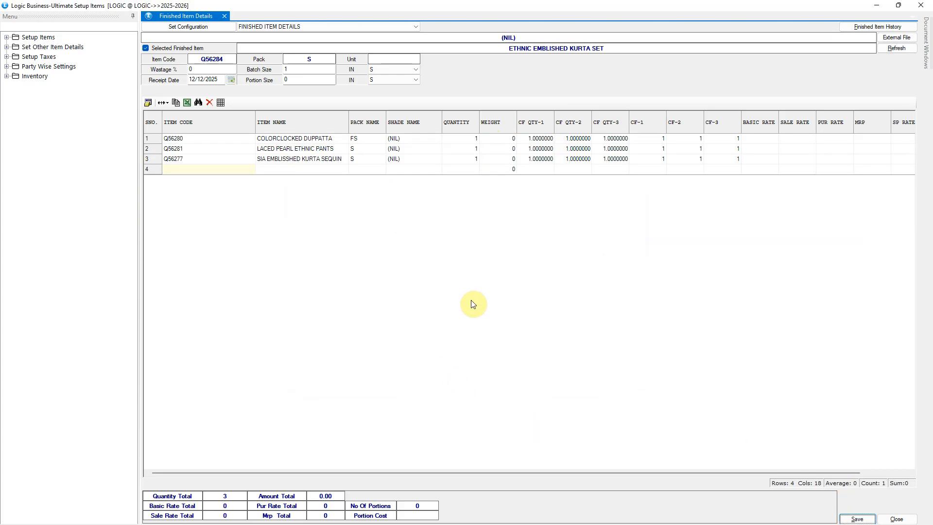
View the finished item history of the kurta set for receipt date 12/12/2025, and close it.
click(876, 27)
click(613, 189)
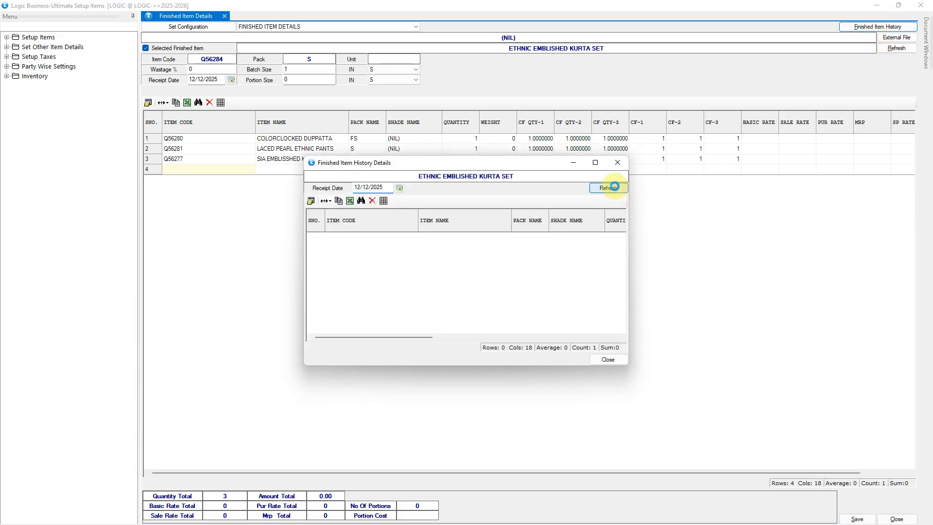
mouse_move(419, 338)
mouse_down()
mouse_move(598, 328)
mouse_move(403, 328)
mouse_up()
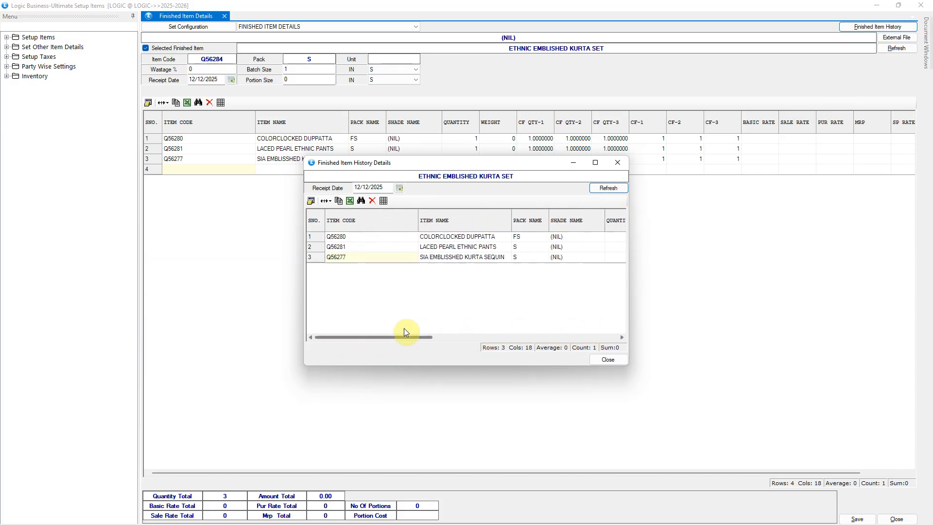
click(608, 360)
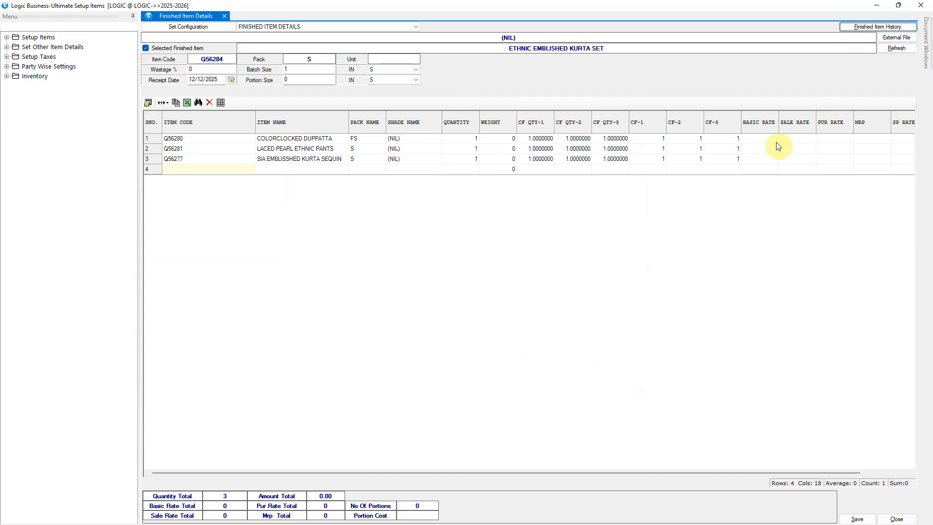
Open the external file import for finished item details and review which Excel columns it requires.
click(898, 38)
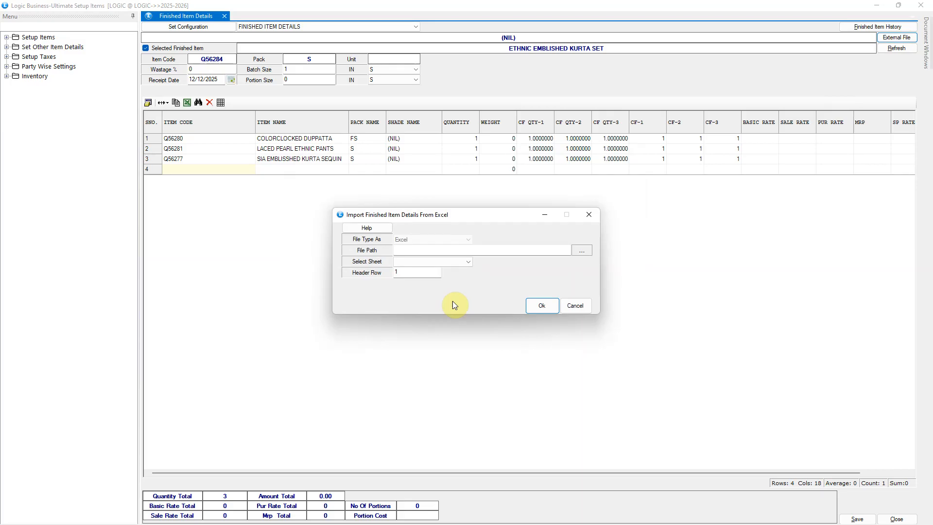
click(376, 229)
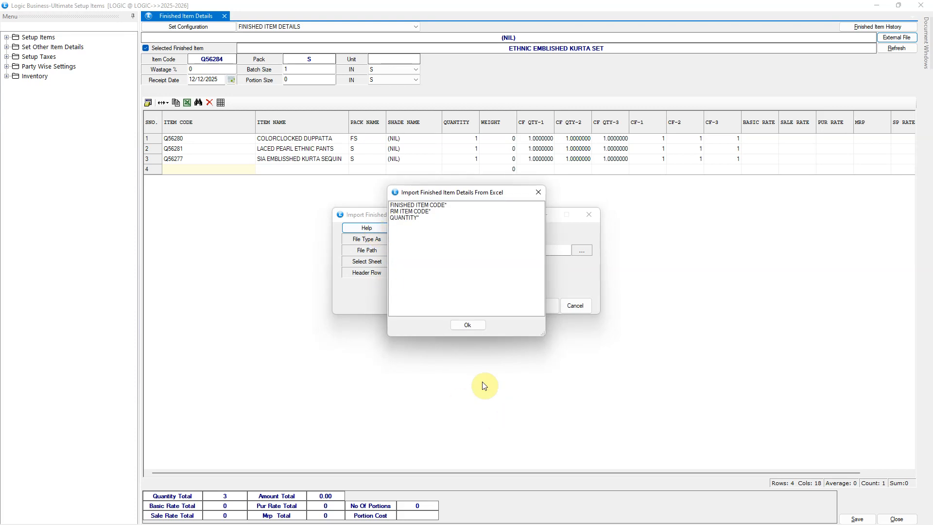
click(468, 325)
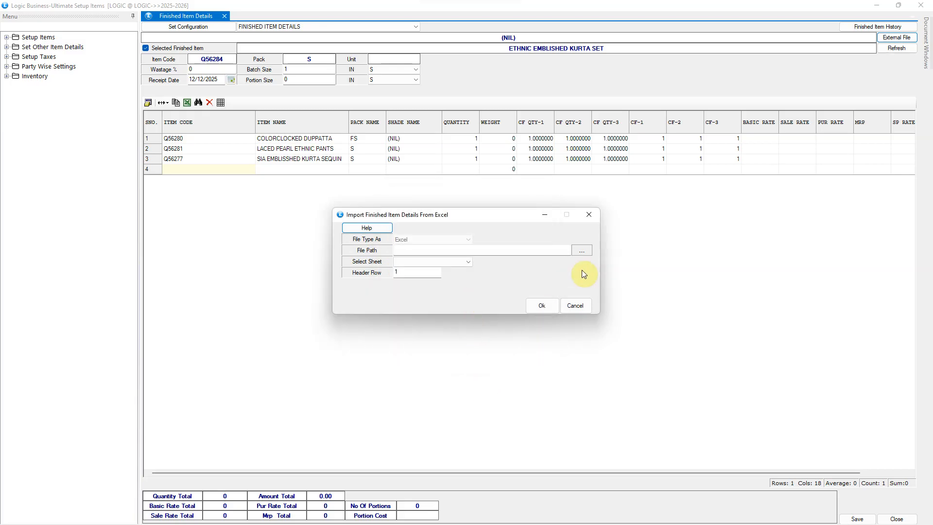
Import the finished item details from Sheet1 of the desktop file ASMB.XLS with header row 1, and save them.
click(582, 250)
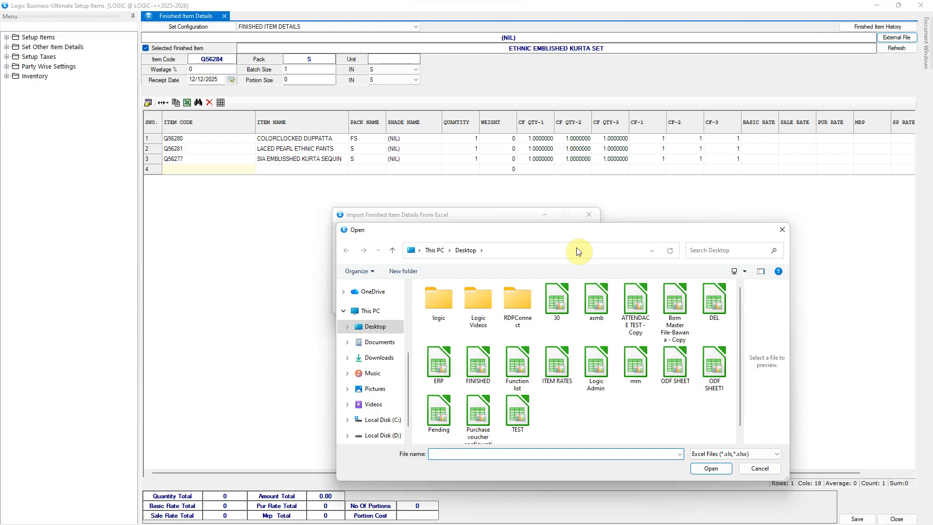
double_click(599, 311)
click(468, 263)
click(427, 271)
click(429, 273)
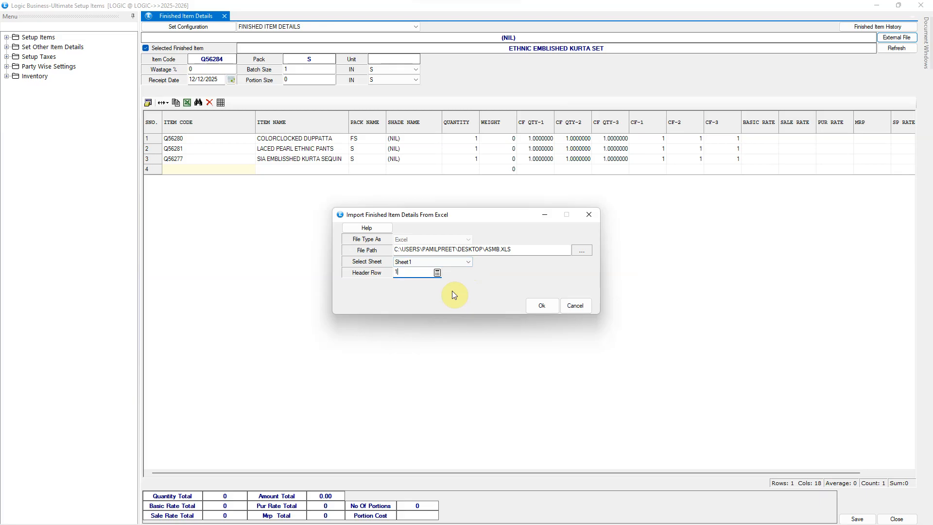
click(546, 307)
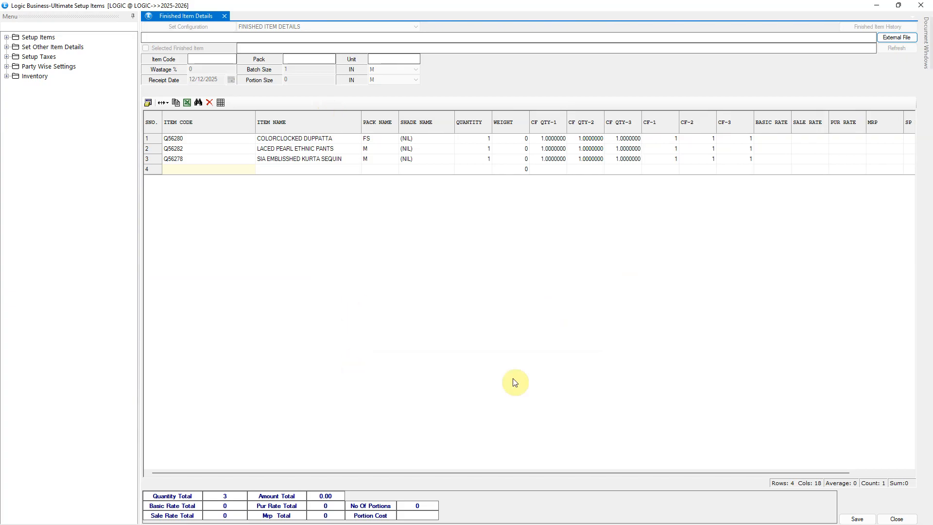
click(857, 518)
click(474, 300)
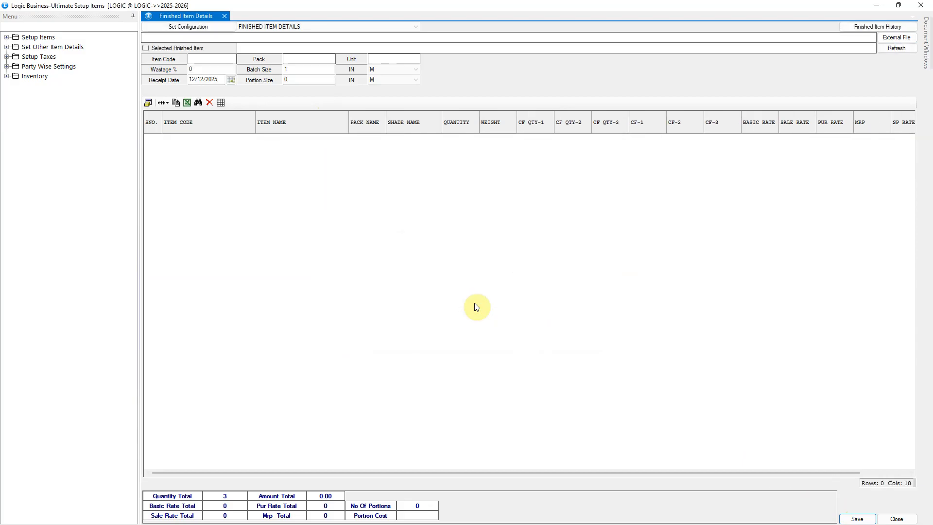
Load the details of ETHNIC EMBLISHED KURTA SET in size M to check its imported components.
click(146, 47)
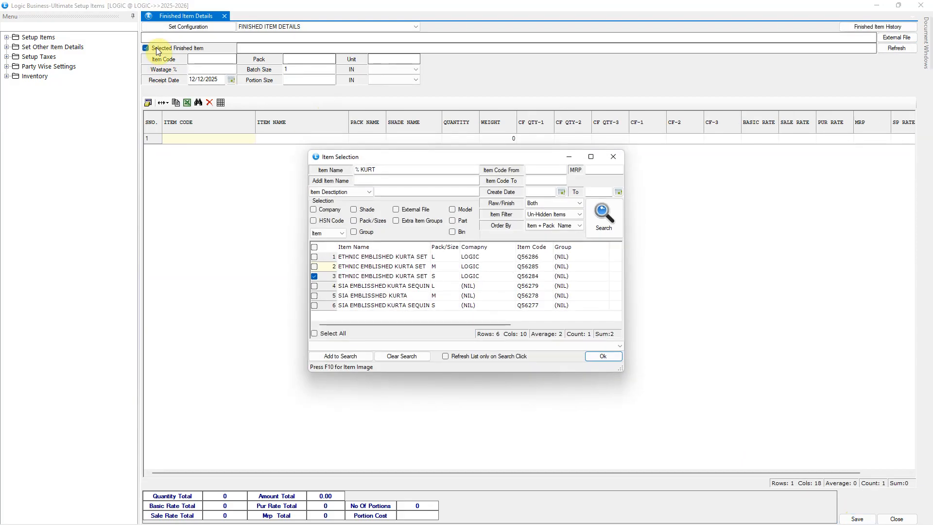
click(314, 266)
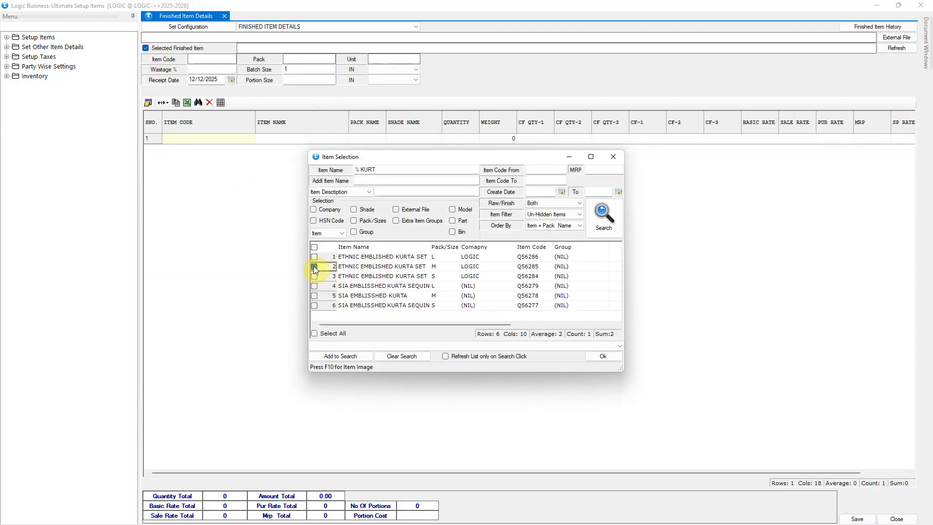
click(427, 266)
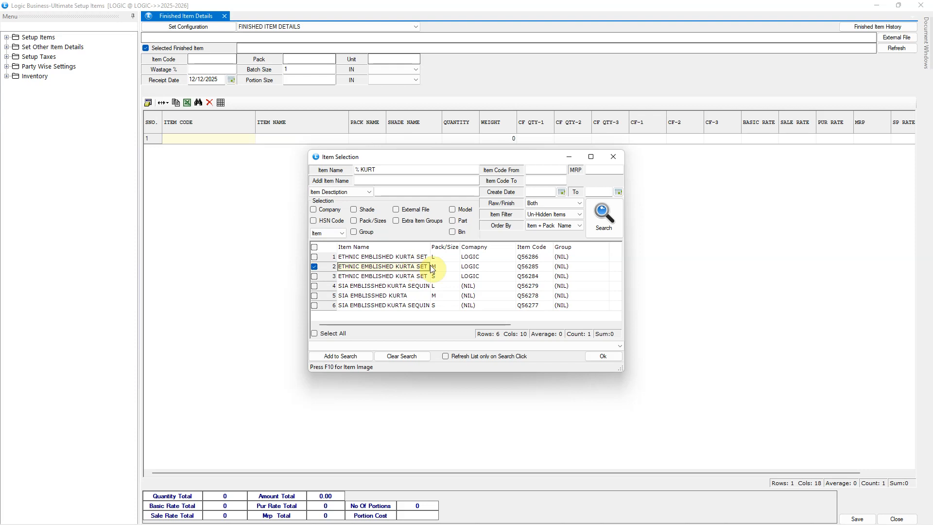
click(590, 357)
click(895, 51)
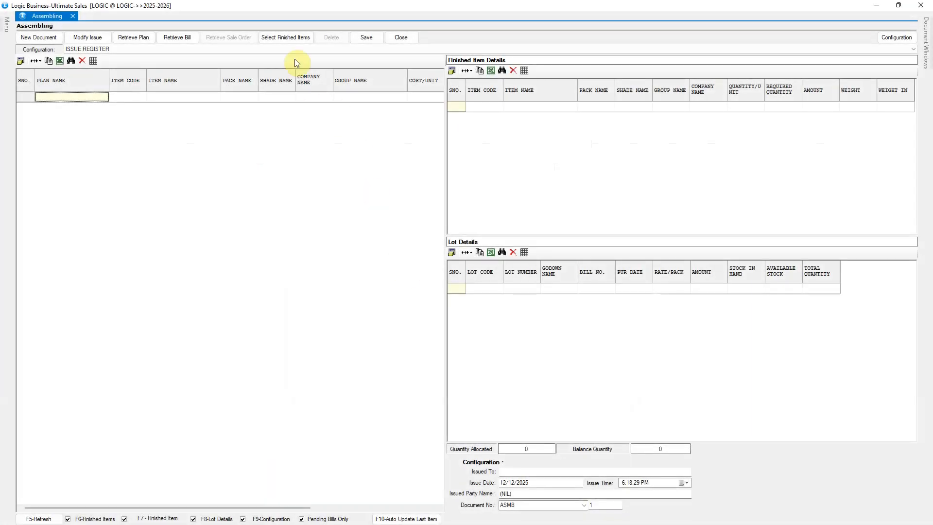
Add ETHNIC EMBLISHED KURTA SET in size S as the finished item in the Assembling document.
click(285, 38)
click(354, 270)
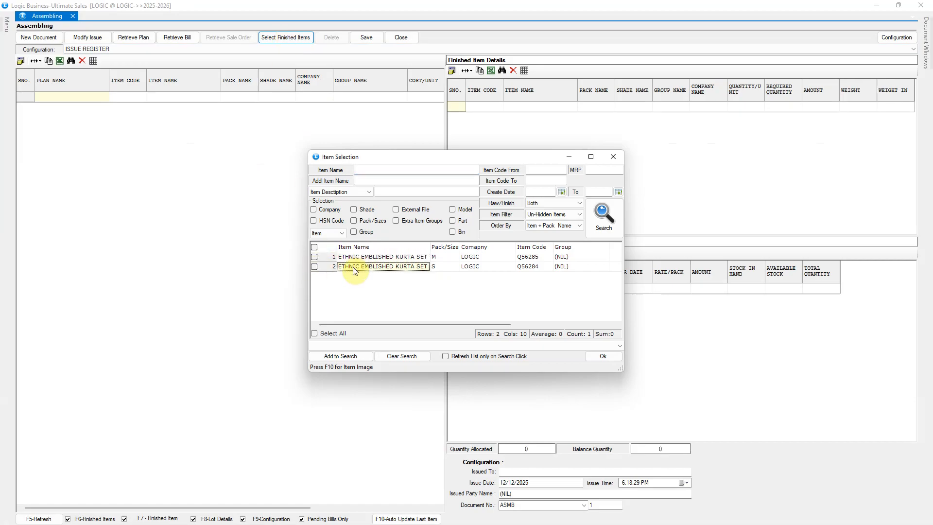
click(314, 267)
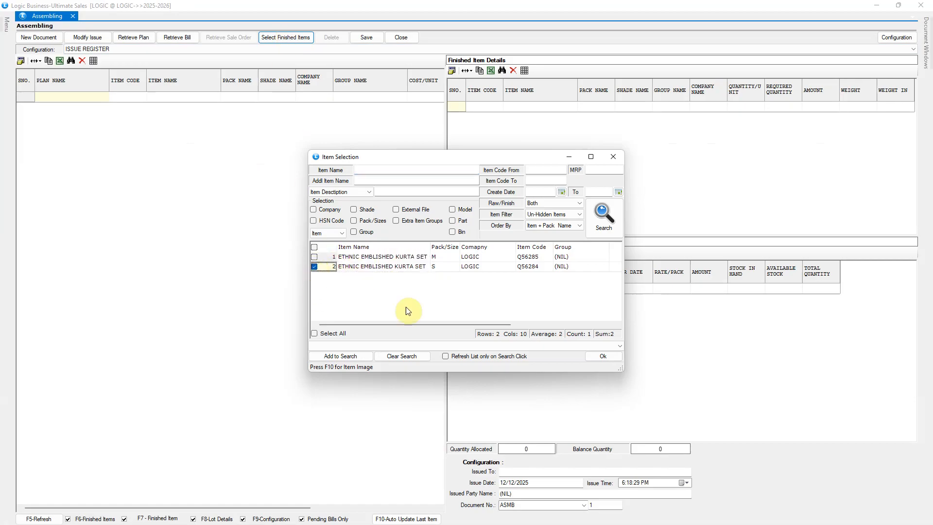
click(599, 358)
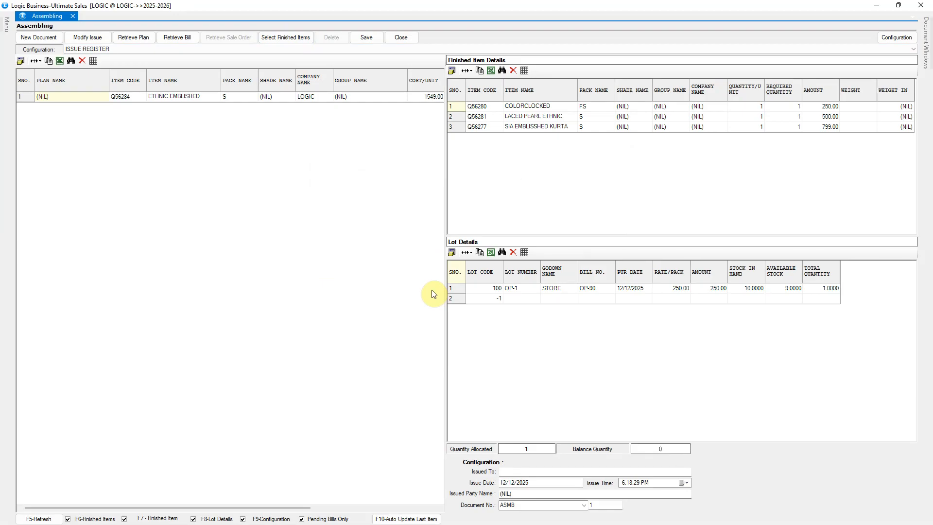
click(178, 97)
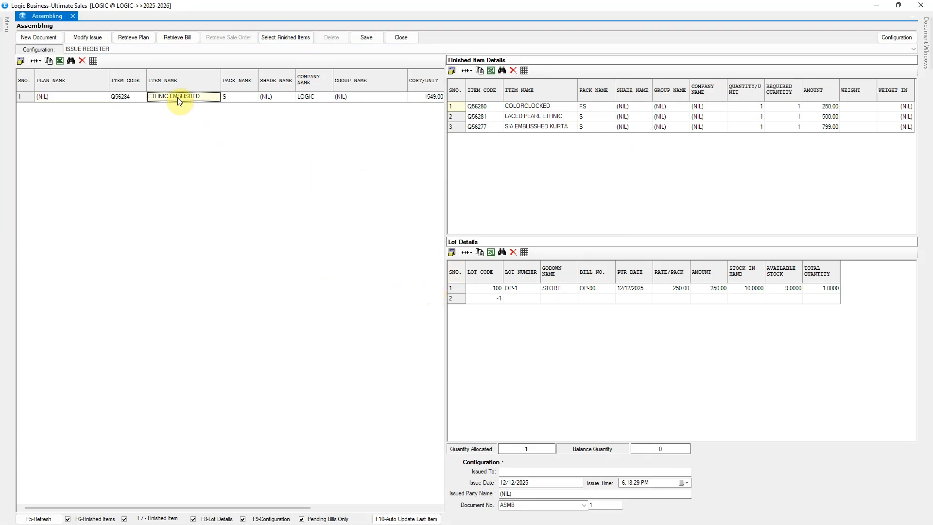
Review the duppatta, pants and kurta component rows of the size S set together with their allocated lots.
click(528, 108)
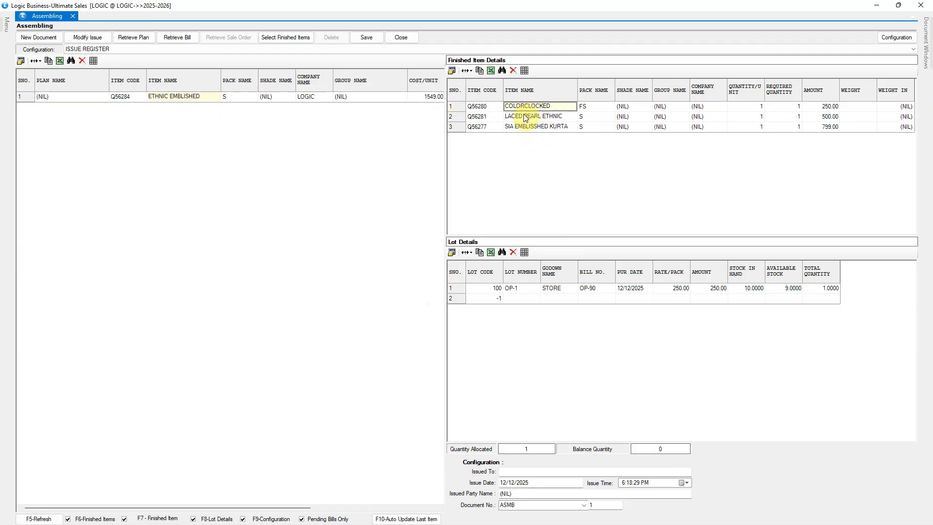
click(533, 117)
click(537, 127)
Fill in LOGICERP as the Issued To name, check the quantity to produce, and save the Assembling document.
click(513, 470)
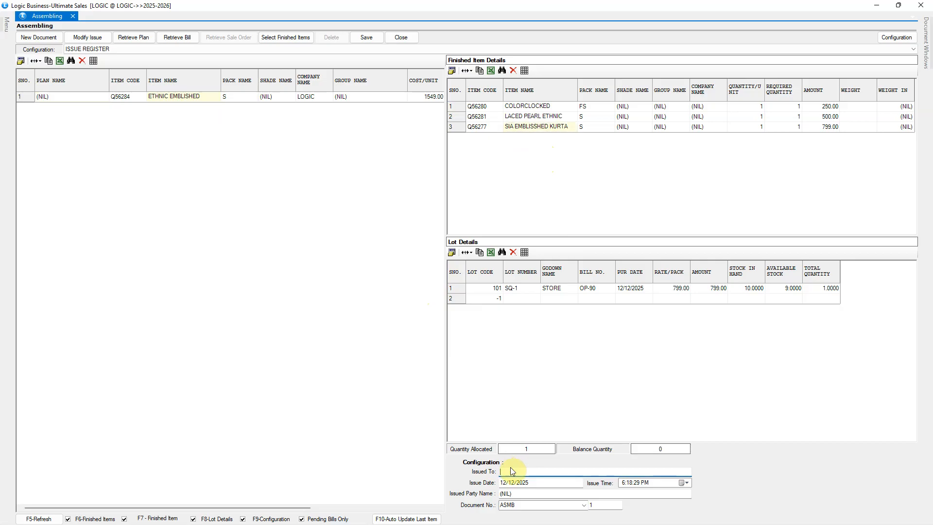
drag(302, 508, 440, 508)
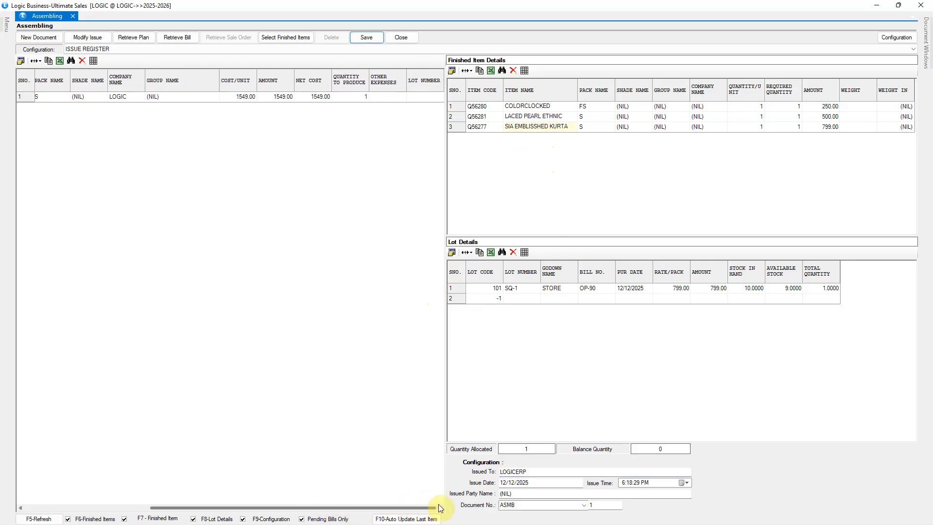
click(347, 97)
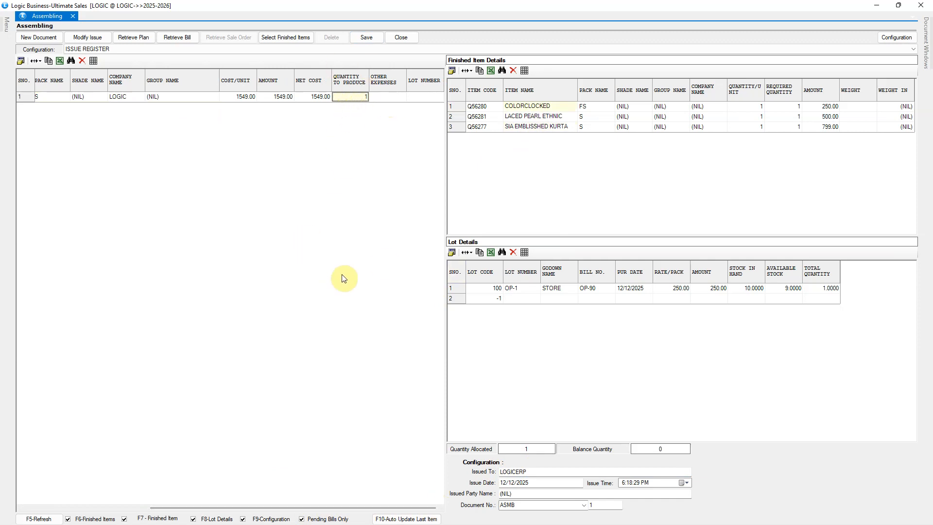
click(369, 39)
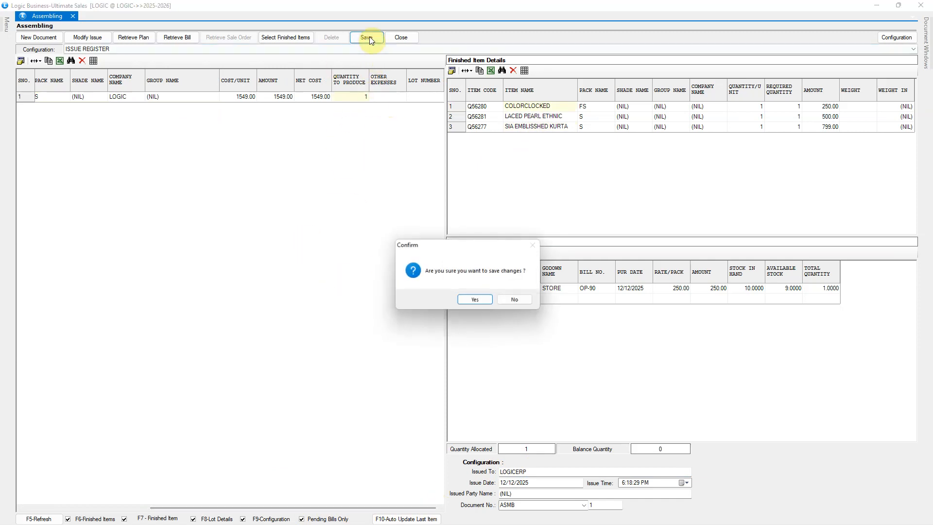
click(476, 300)
click(476, 299)
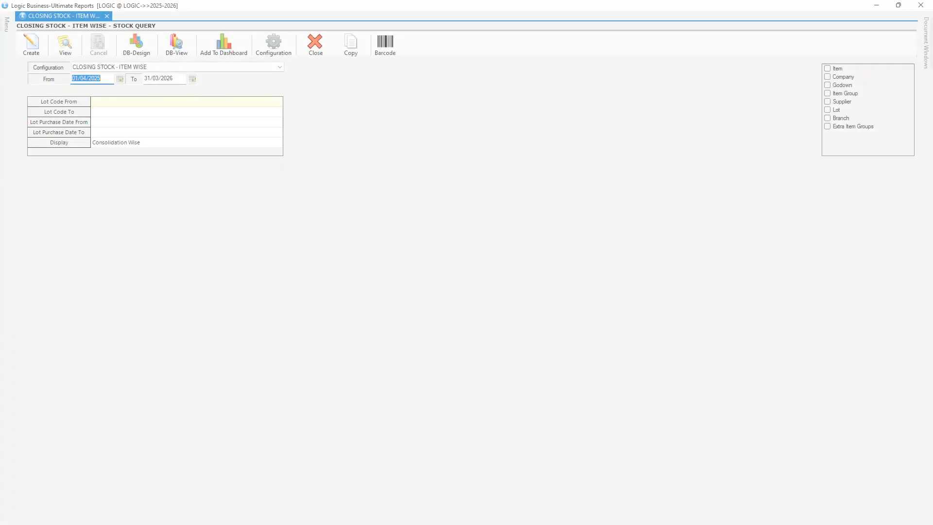
In Logic Business-Ultimate Reports, create the item-wise closing stock report for ETHNIC EMBLISHED KURTA SET in size S and its three component items.
click(204, 67)
click(827, 68)
scroll(373, 287, down, 14)
click(314, 276)
click(314, 306)
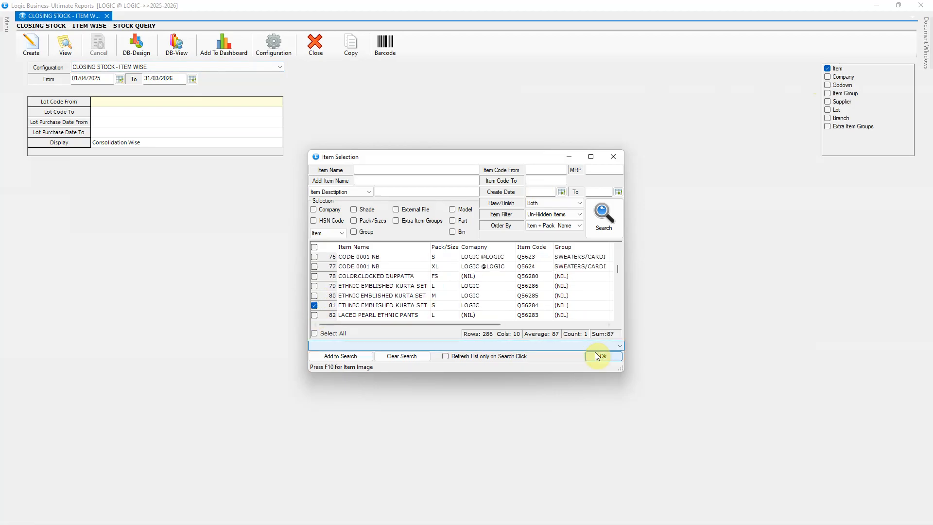
click(603, 356)
click(31, 46)
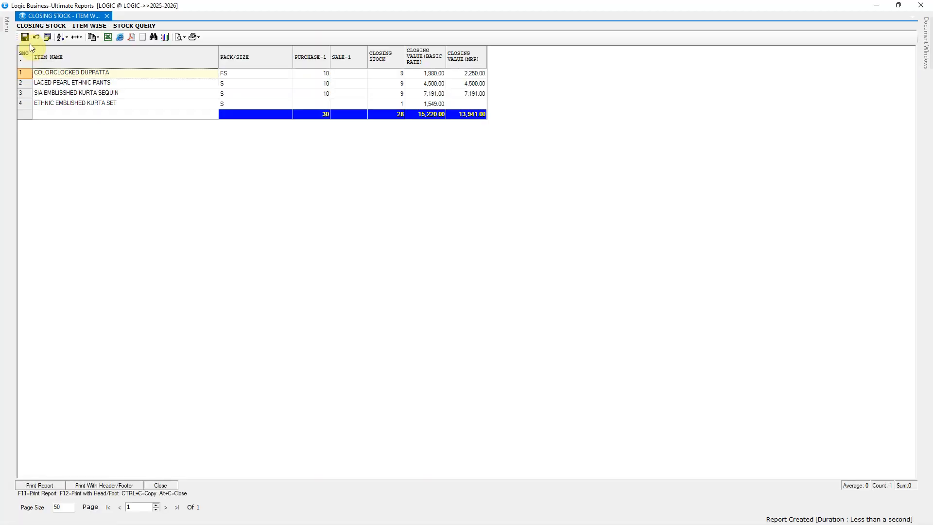
Compare the purchased quantities and closing stock of the three components, and check the closing stock of ETHNIC EMBLISHED KURTA SET.
click(150, 94)
click(312, 73)
click(314, 84)
click(314, 93)
click(377, 76)
click(378, 85)
click(377, 93)
click(82, 104)
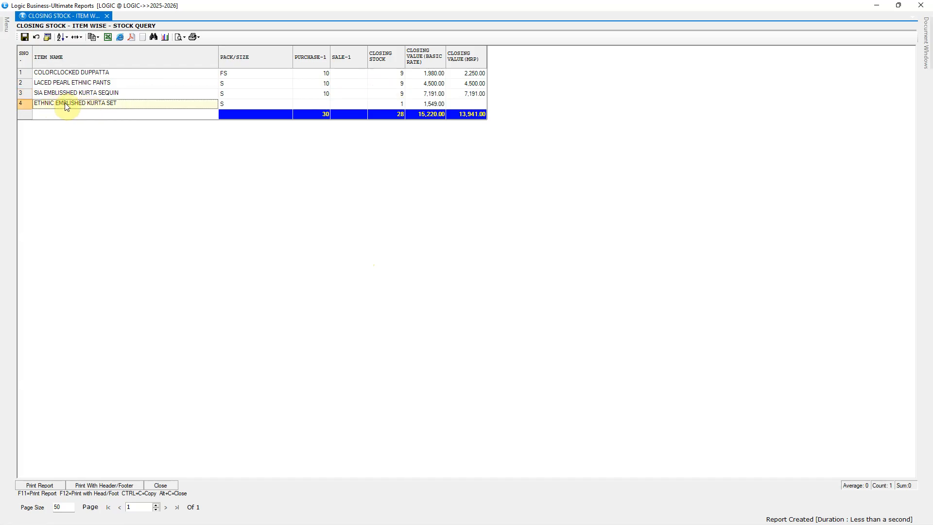
click(388, 105)
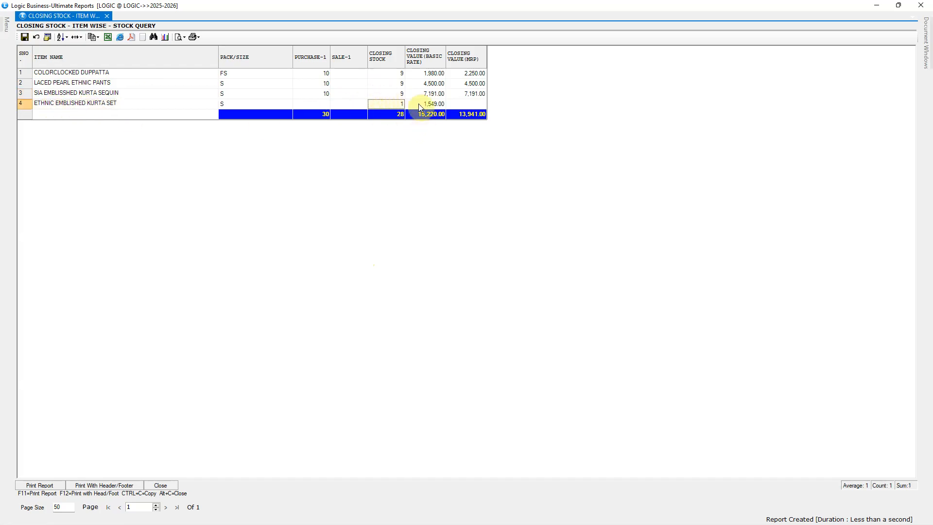